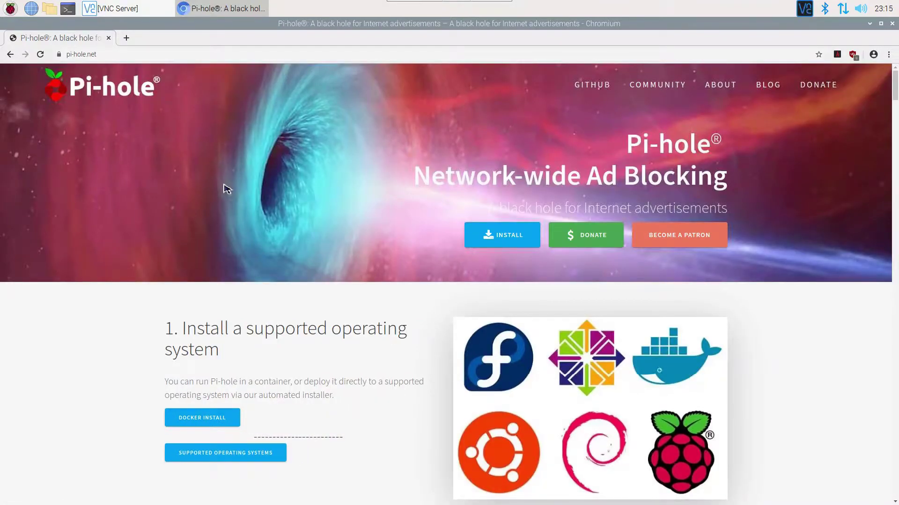
Scroll the pi-hole.net page down to the '2. Install Pi-hole' section.
scroll(333, 200, down, 2)
scroll(323, 229, down, 2)
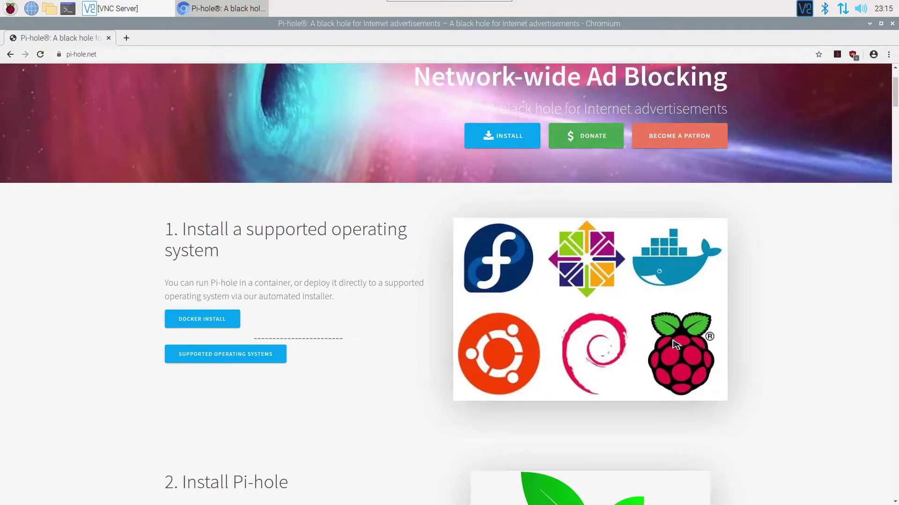
scroll(501, 371, down, 4)
scroll(503, 370, down, 4)
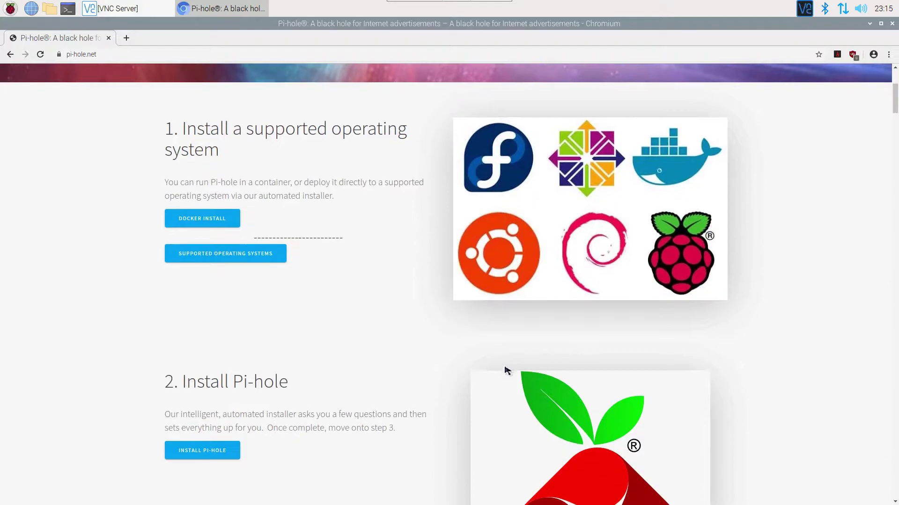
scroll(519, 367, down, 2)
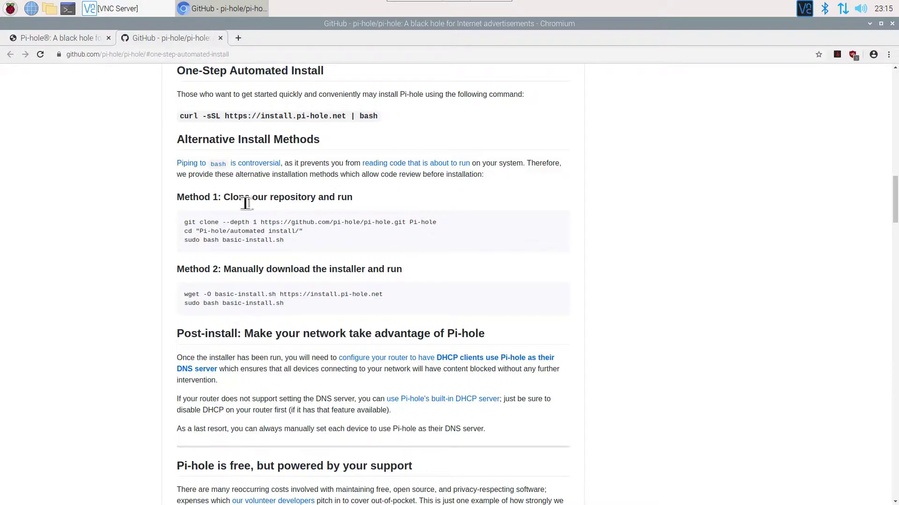
scroll(245, 200, up, 2)
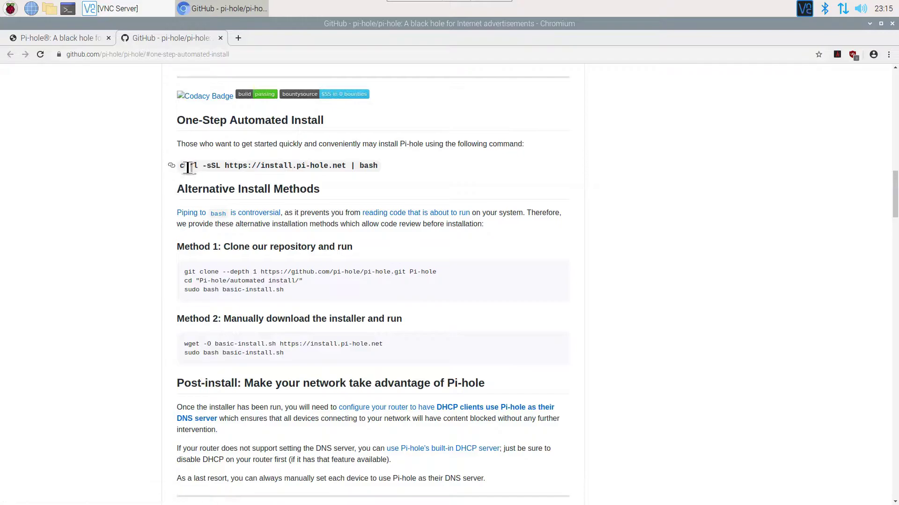
drag(187, 168, 386, 167)
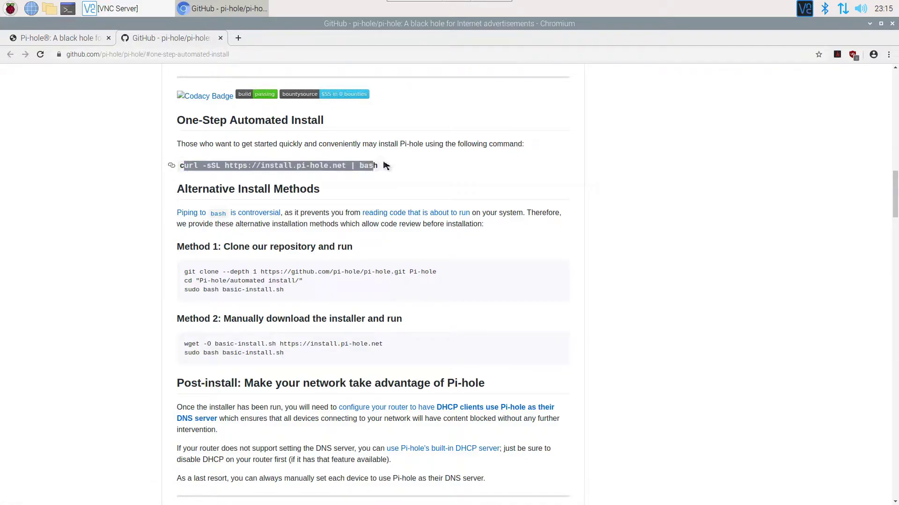
click(181, 166)
drag(180, 166, 378, 165)
right_click(376, 167)
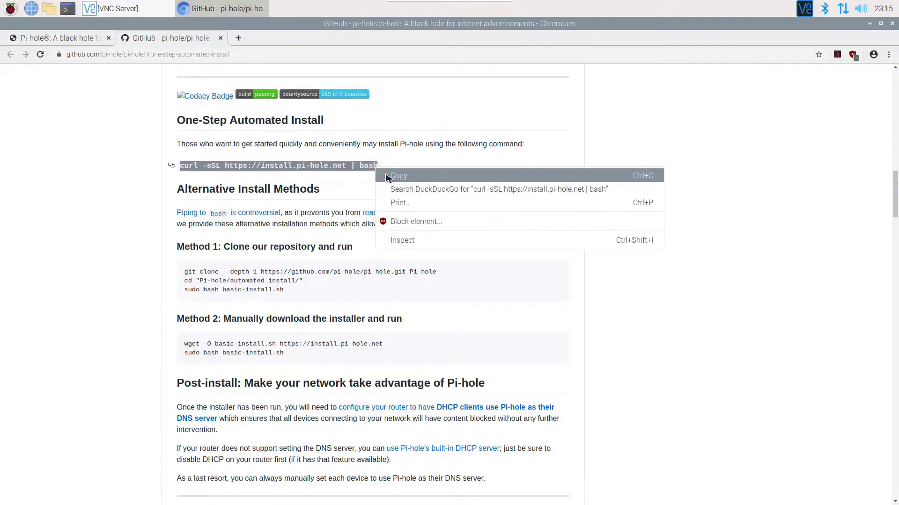
click(389, 173)
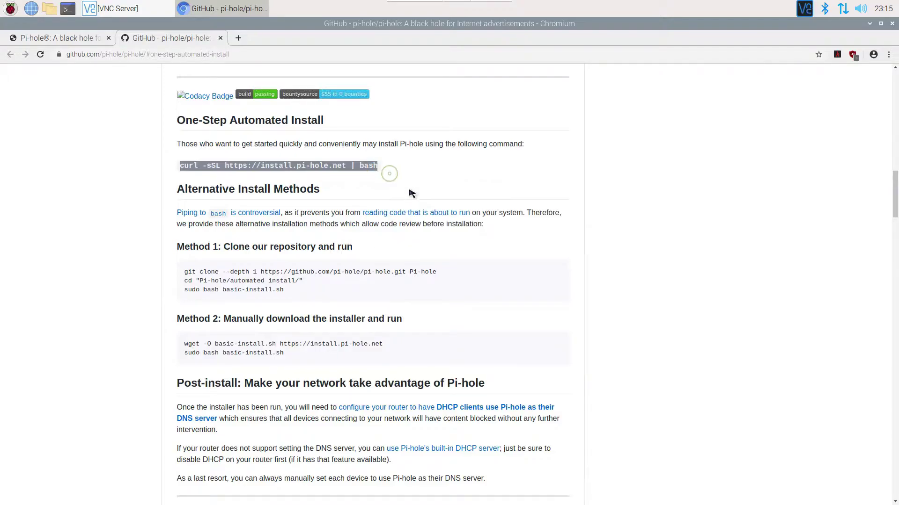
Minimize the browser, open a new terminal, enlarge its font three times, and bring up paste options.
click(871, 25)
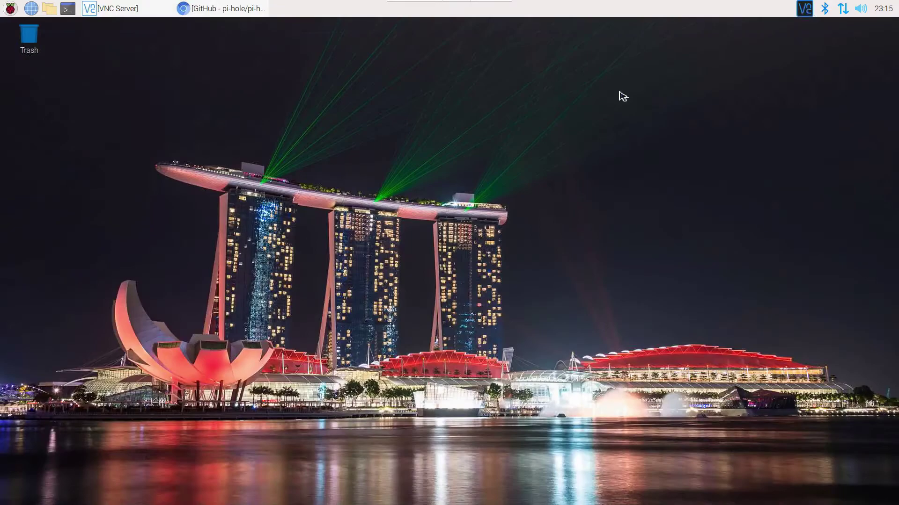
click(71, 10)
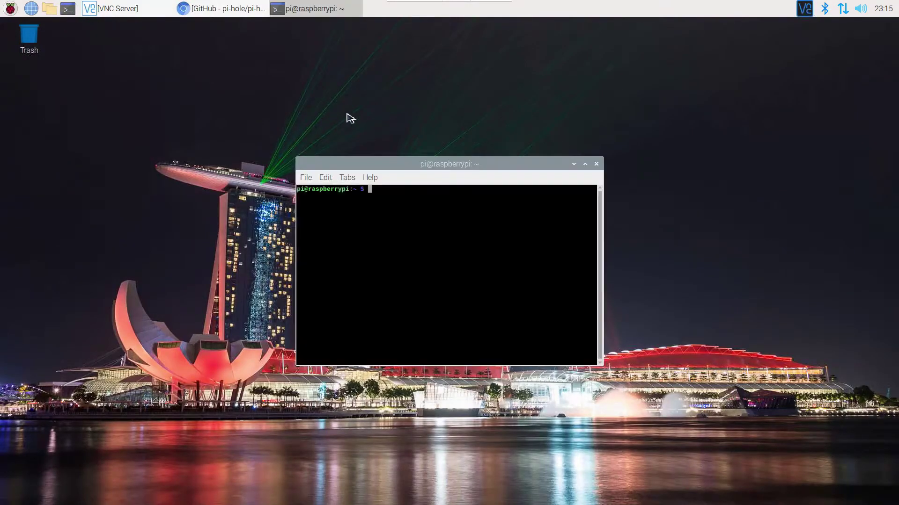
click(325, 179)
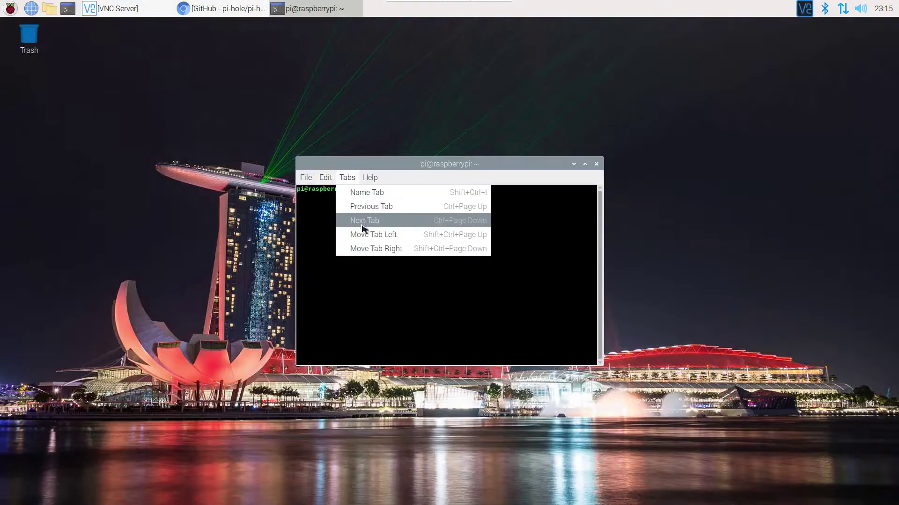
click(337, 235)
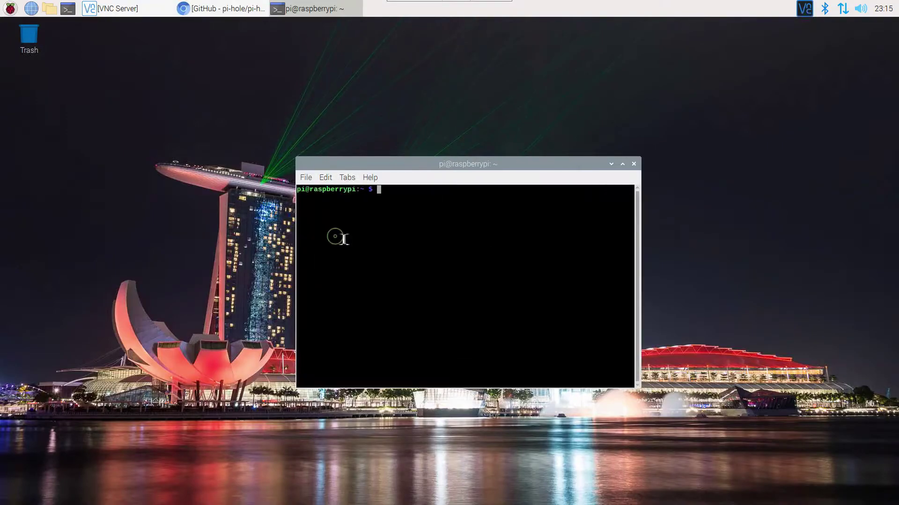
click(330, 177)
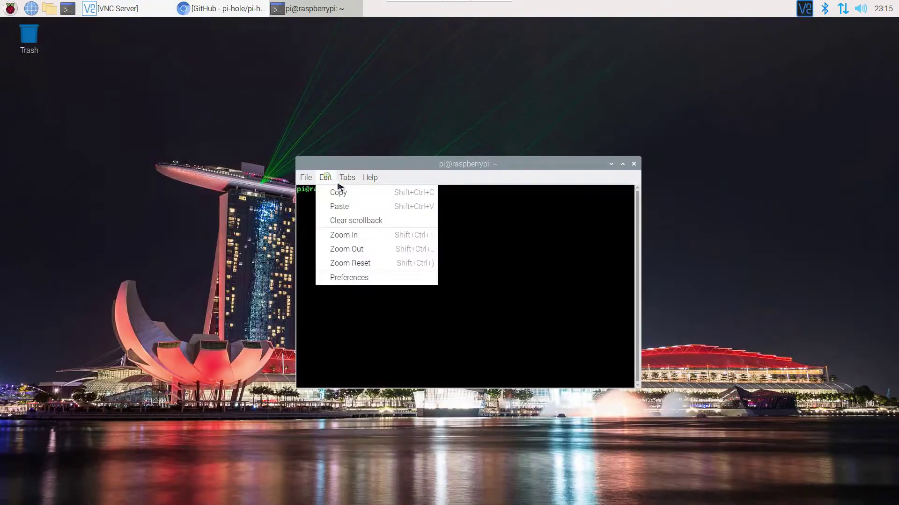
click(343, 236)
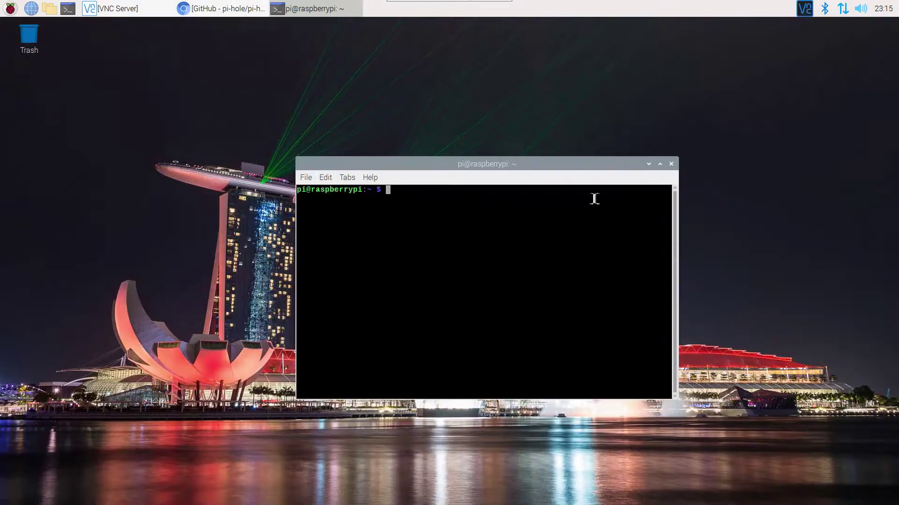
key(ctrl+plus)
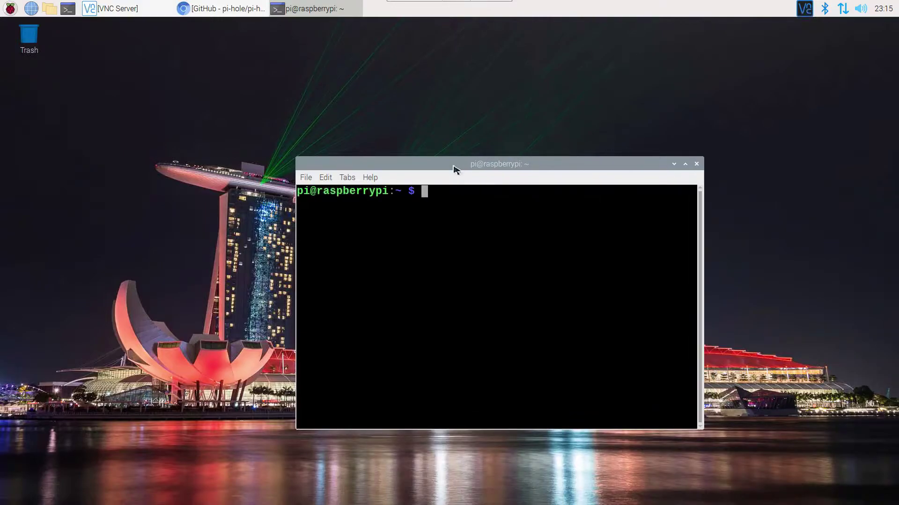
click(450, 202)
right_click(451, 204)
click(474, 251)
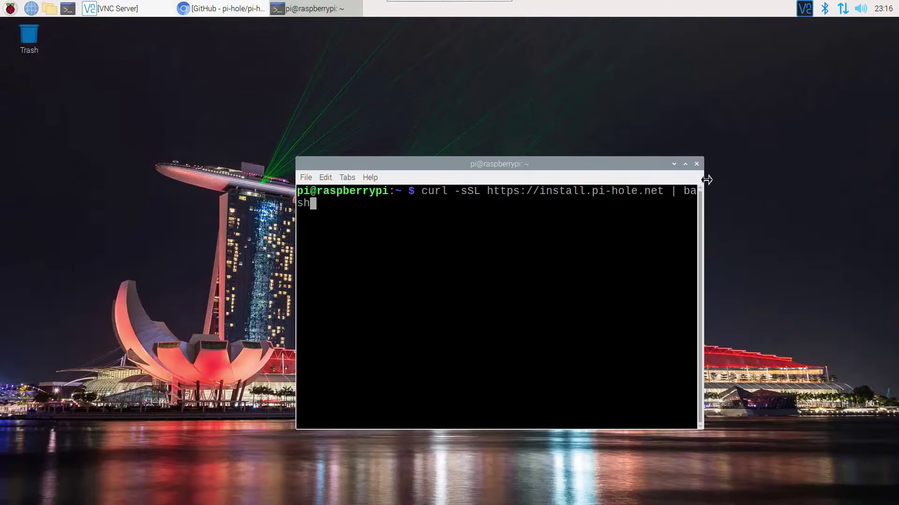
drag(703, 179, 842, 195)
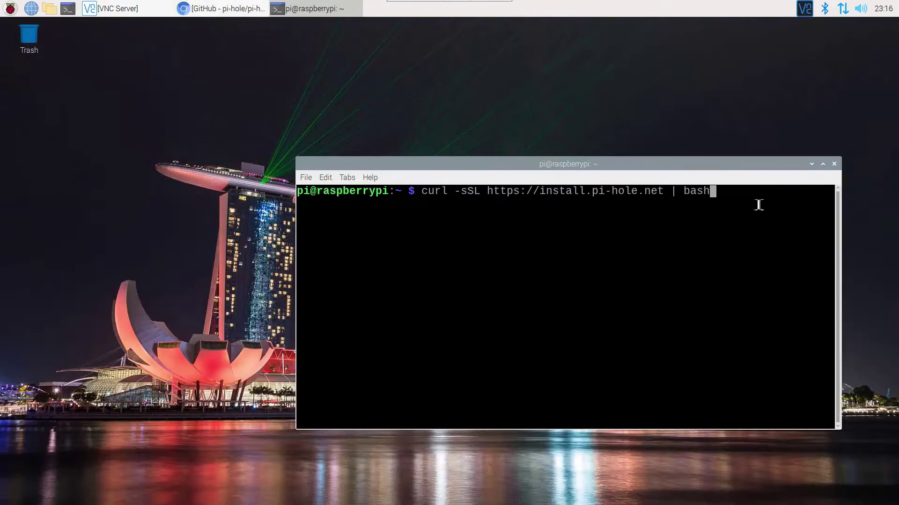
key(Return)
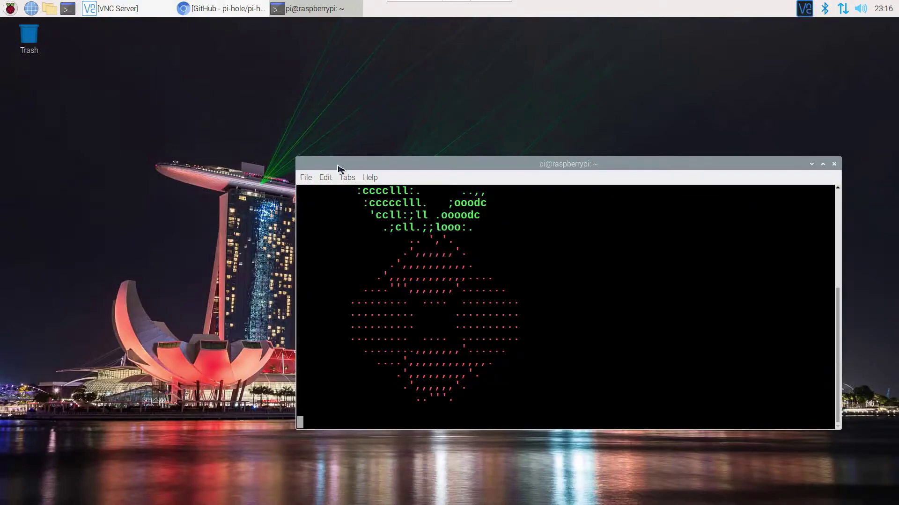
drag(297, 157, 250, 71)
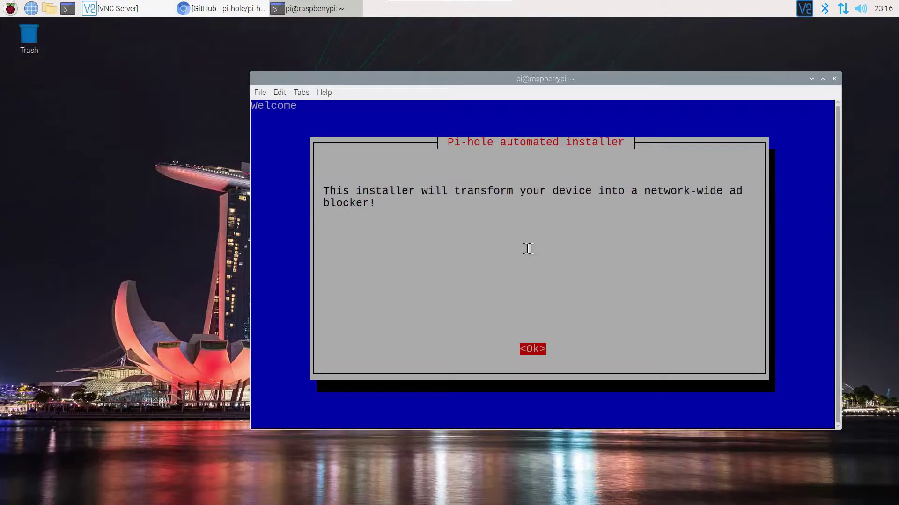
Get through the installer intro, keeping eth0, Google (ECS) upstream DNS and all default blocklists.
key(Return)
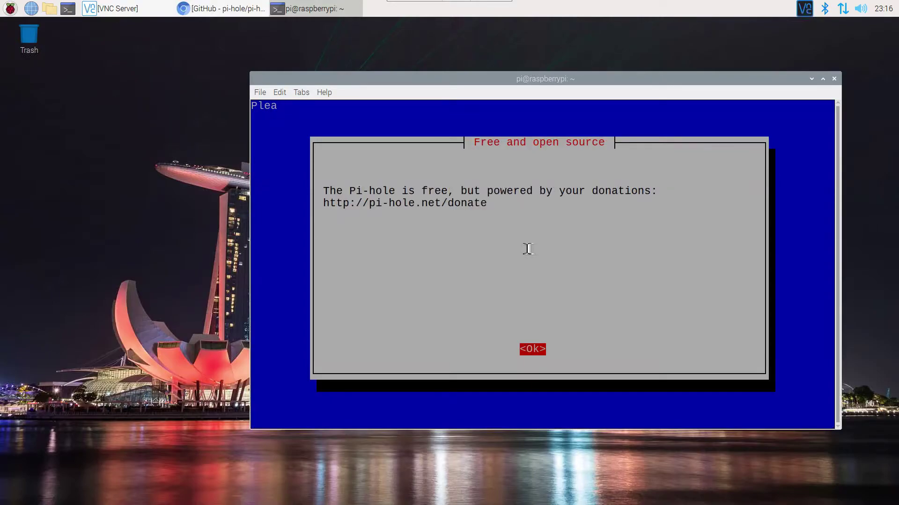
key(Return)
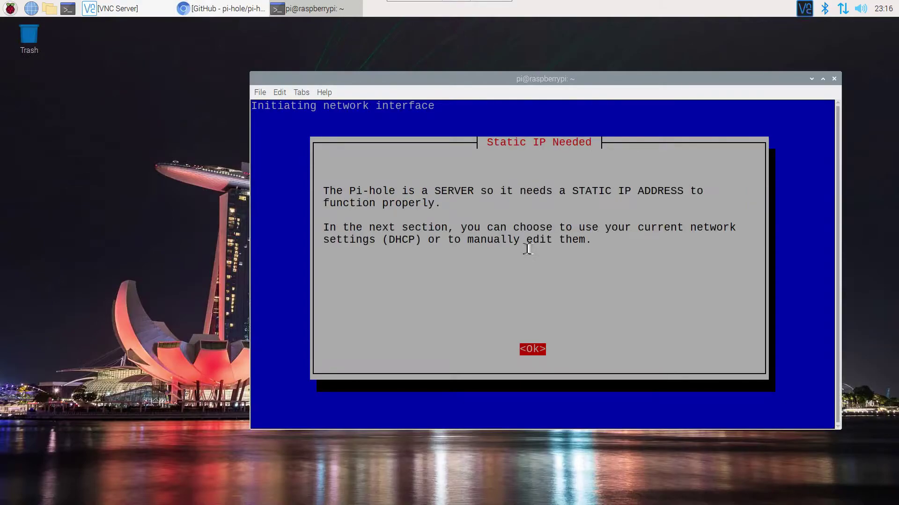
key(Return)
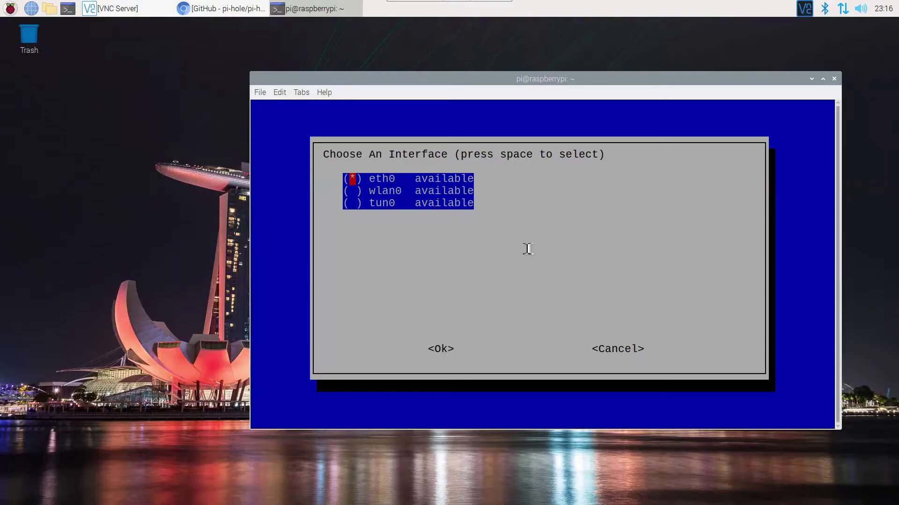
key(Return)
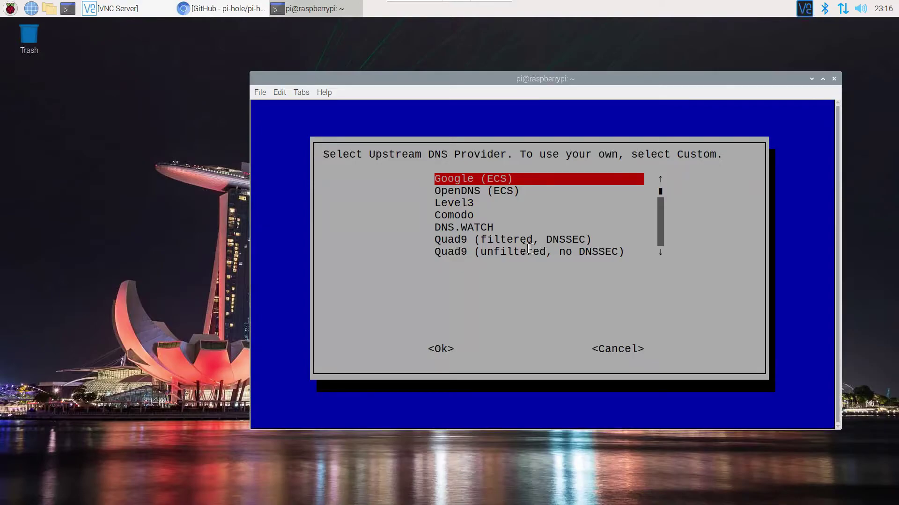
key(Return)
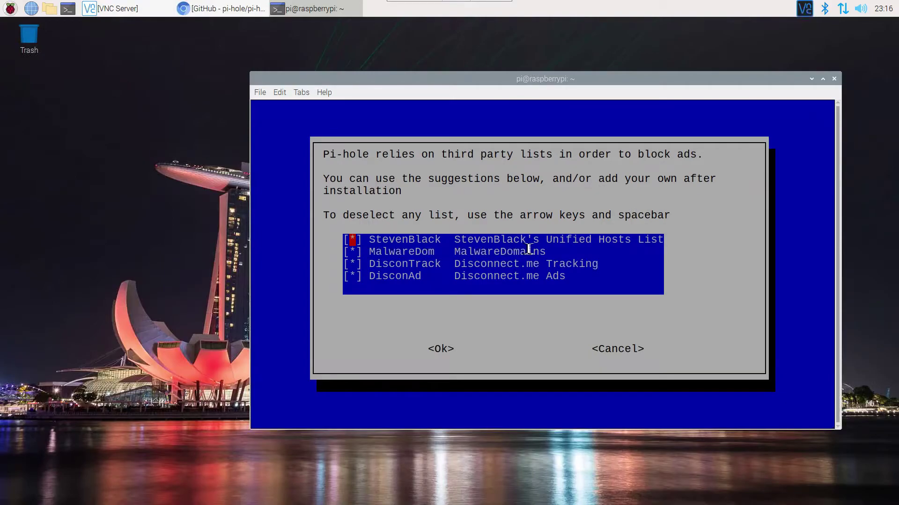
key(Return)
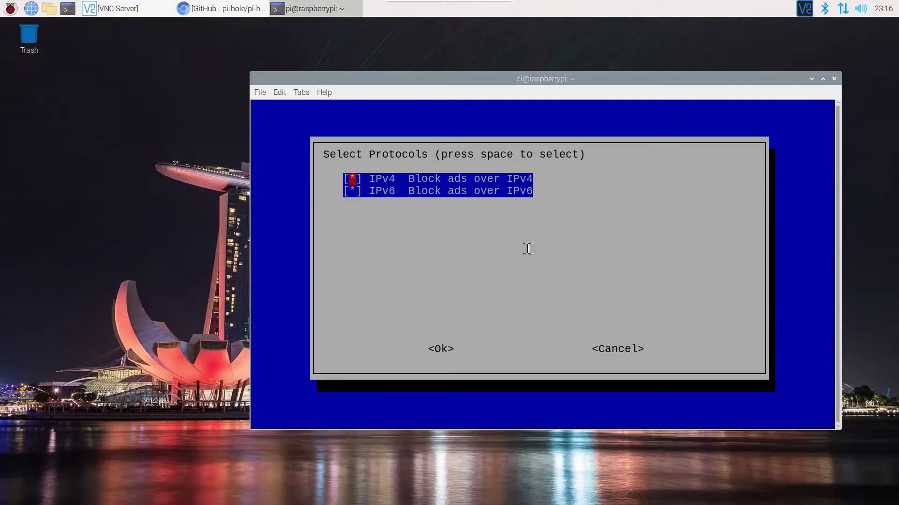
Block over IPv4 and IPv6, keep the static IP, install web admin and lighttpd, log queries, Show everything.
key(Down)
key(Up)
key(Return)
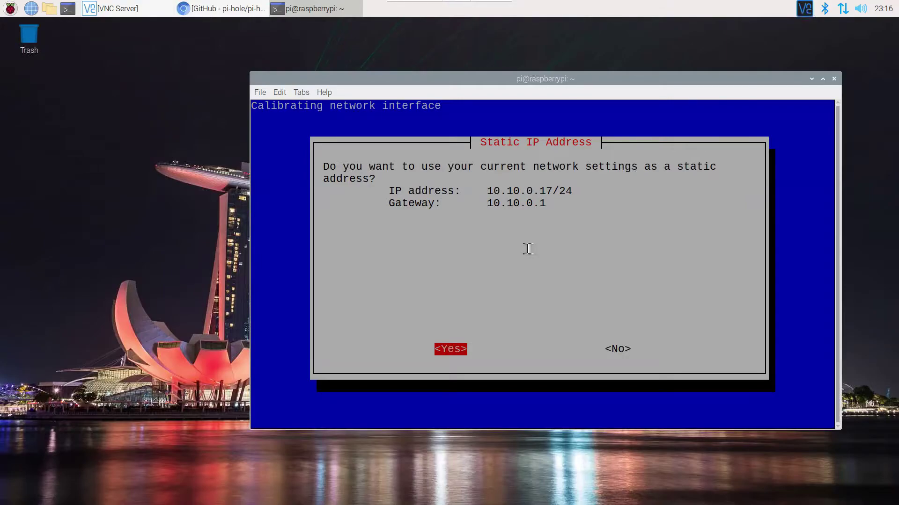
key(Return)
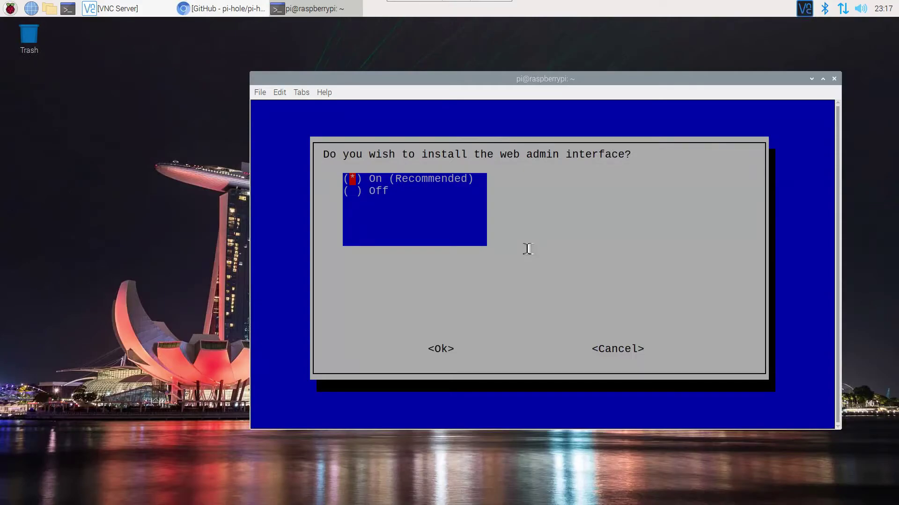
key(Return)
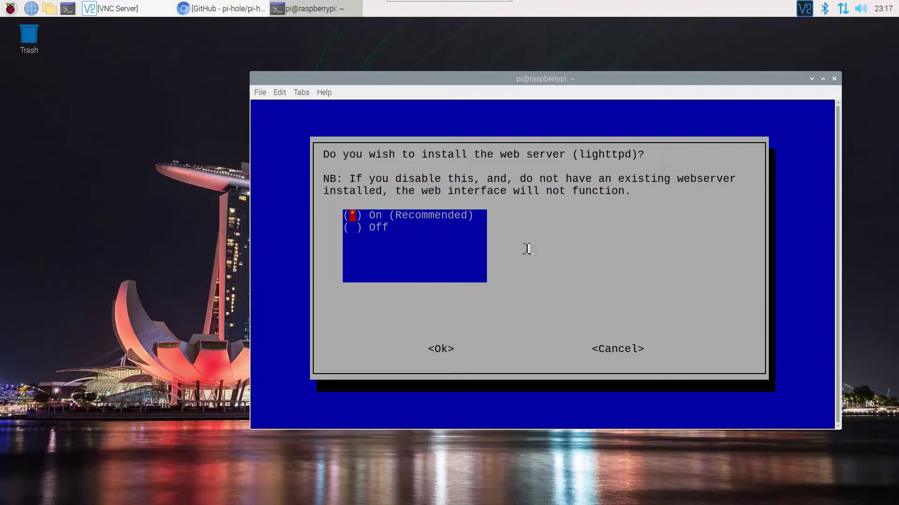
key(Return)
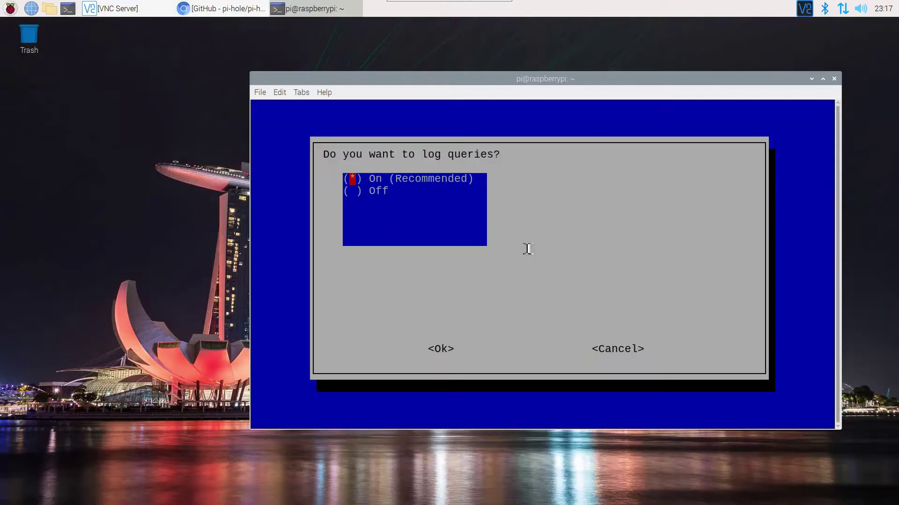
key(Return)
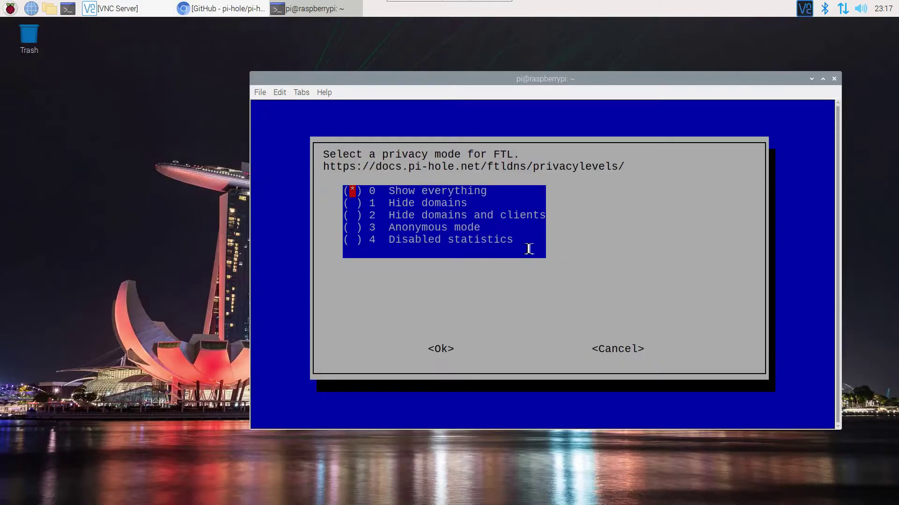
key(Return)
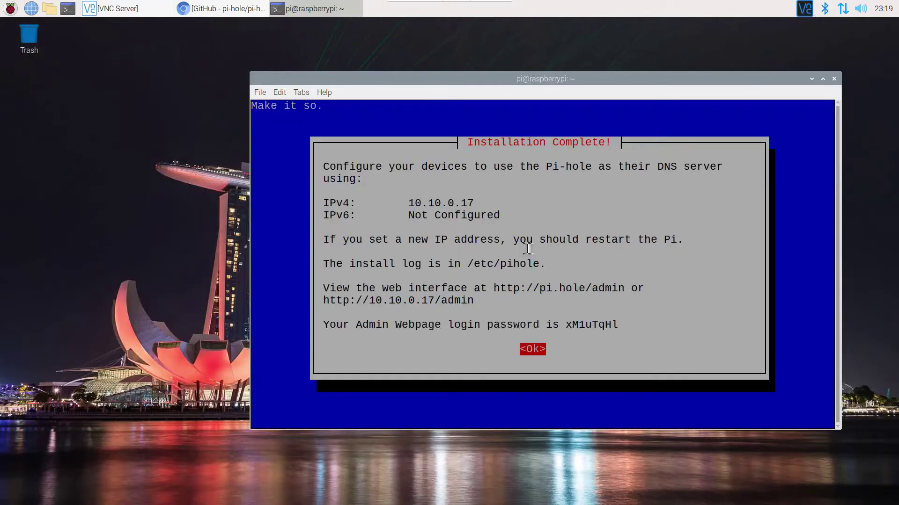
Copy the admin login password from the completion summary and bring Chromium back to the front.
mouse_move(567, 325)
mouse_down()
mouse_move(627, 325)
mouse_move(565, 325)
mouse_up()
click(624, 324)
right_click(575, 327)
click(602, 363)
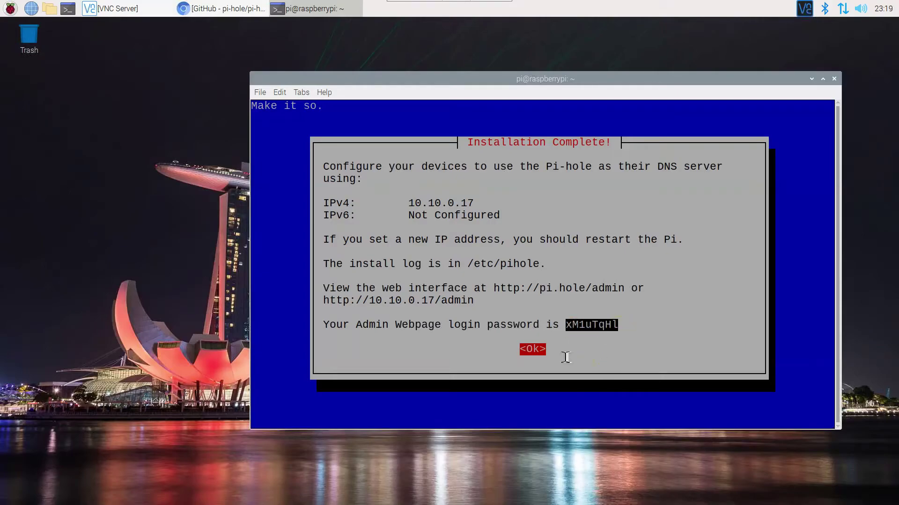
click(216, 10)
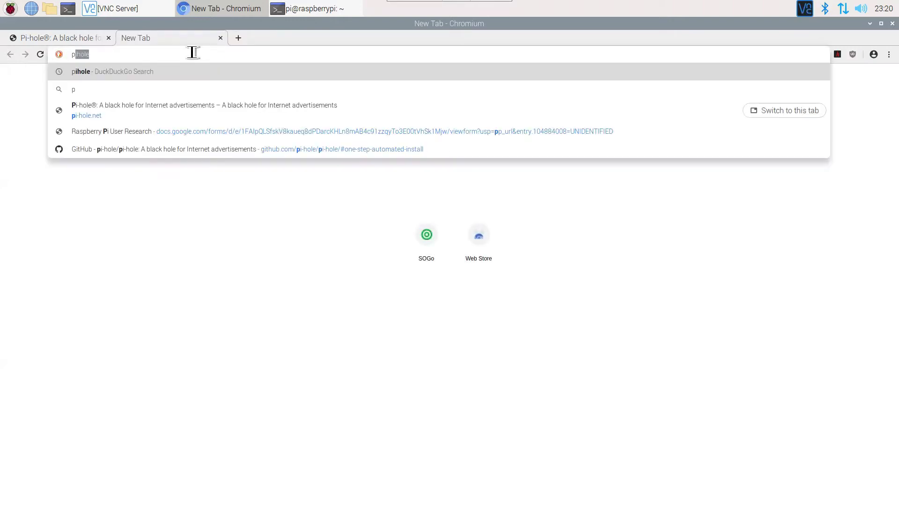
Load pi.hole, log in with the admin password, save it, and open Settings > Local DNS Records.
text(le)
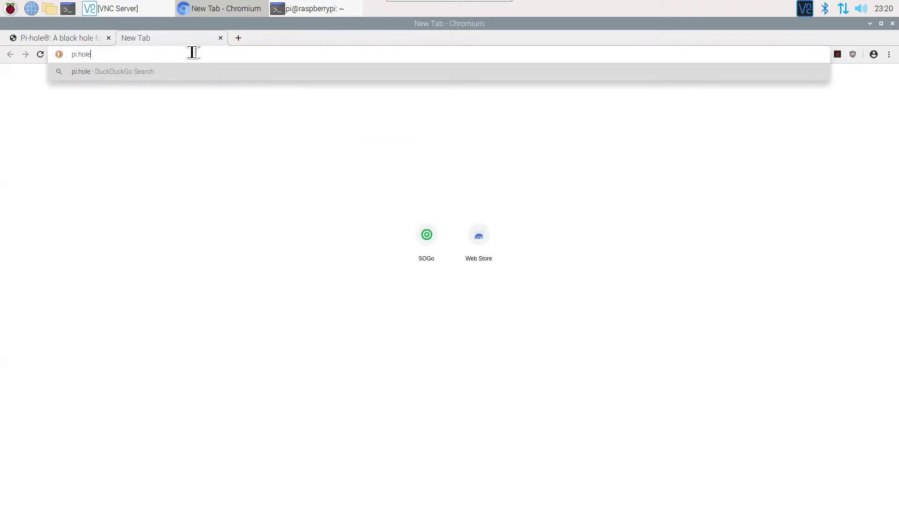
key(Return)
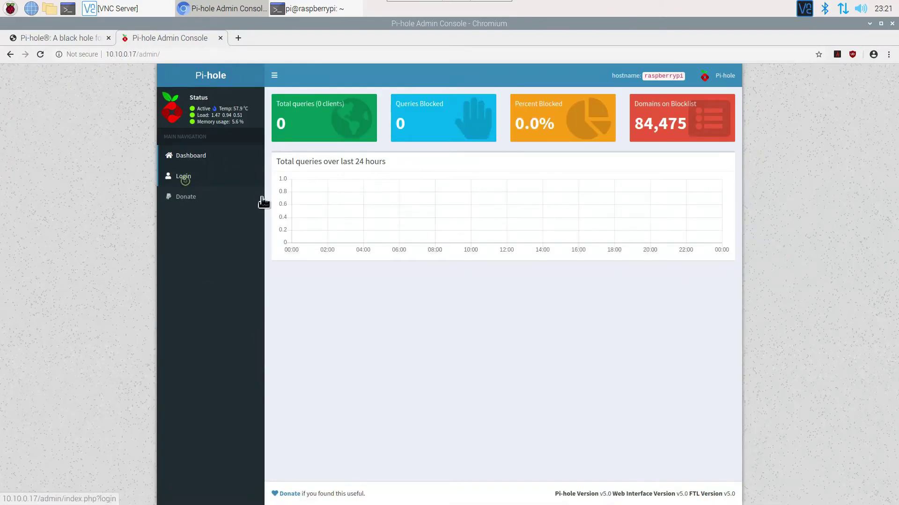
click(253, 177)
text(********)
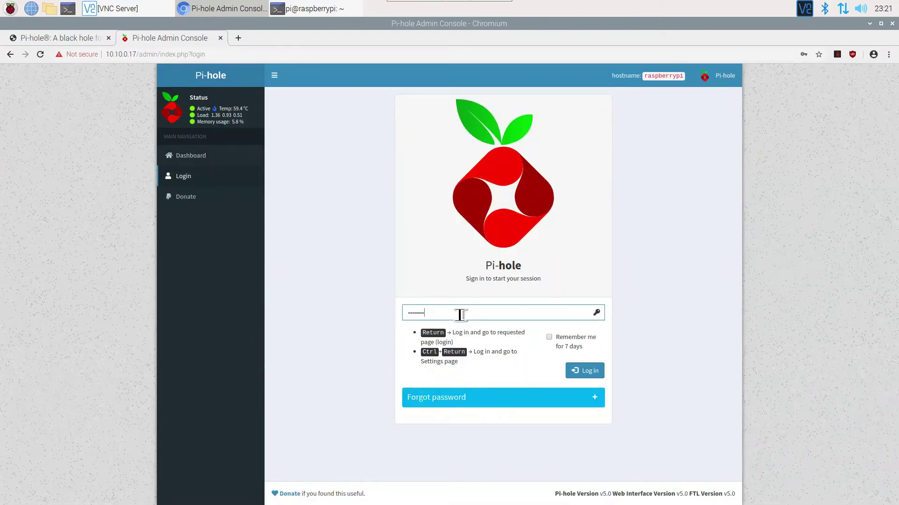
click(589, 372)
click(810, 146)
click(177, 346)
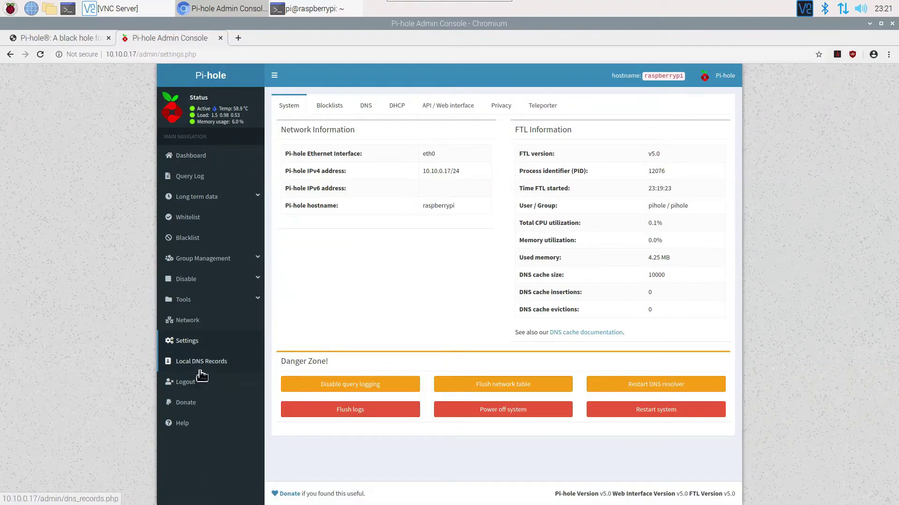
click(202, 368)
Add a local DNS record mapping mail.nerdytechtips.com to 10.10.0.4.
click(302, 193)
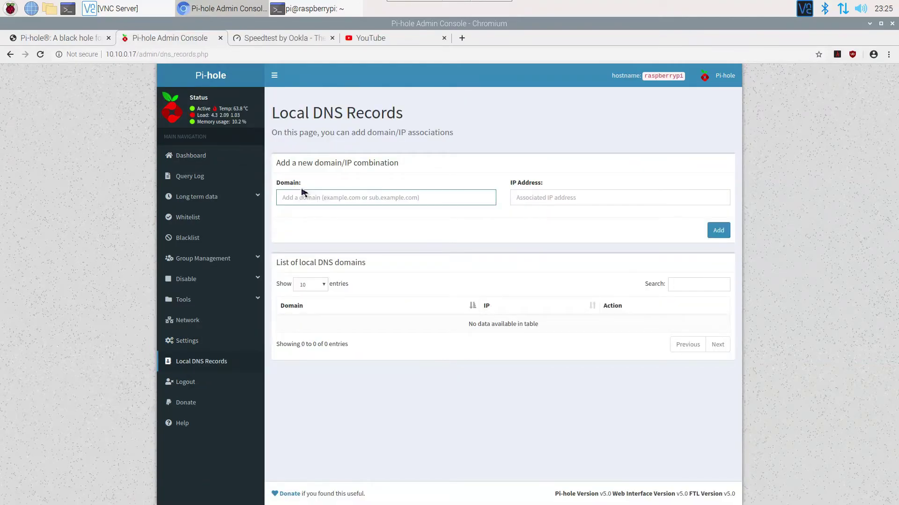
text(mail.nerdytechtips.com)
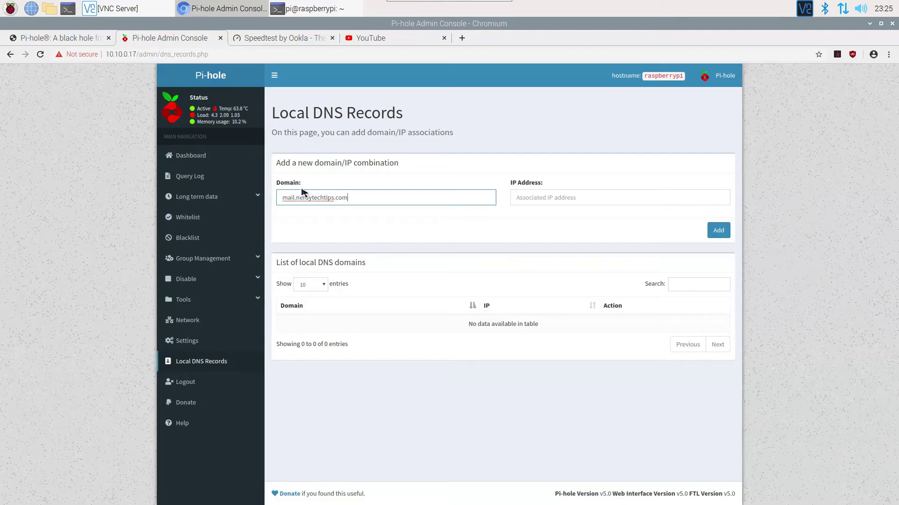
click(547, 199)
text(10.10.0)
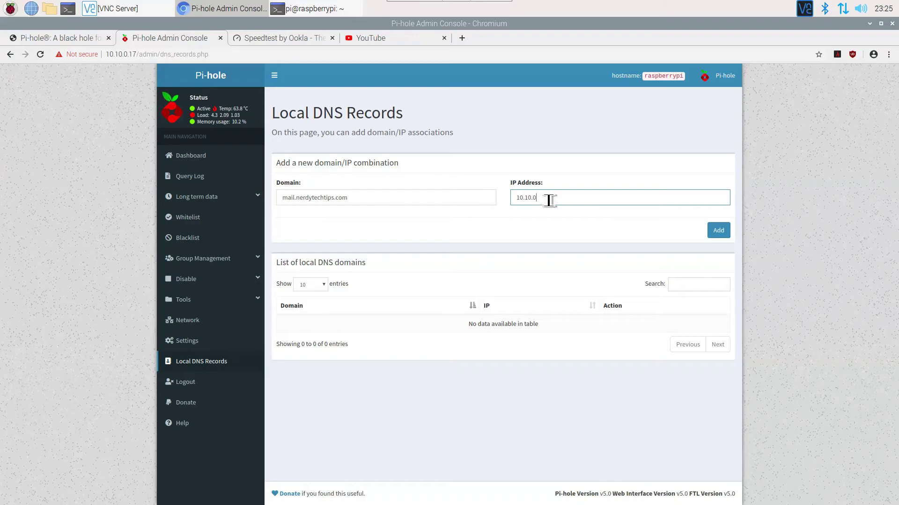
text(.4)
click(717, 232)
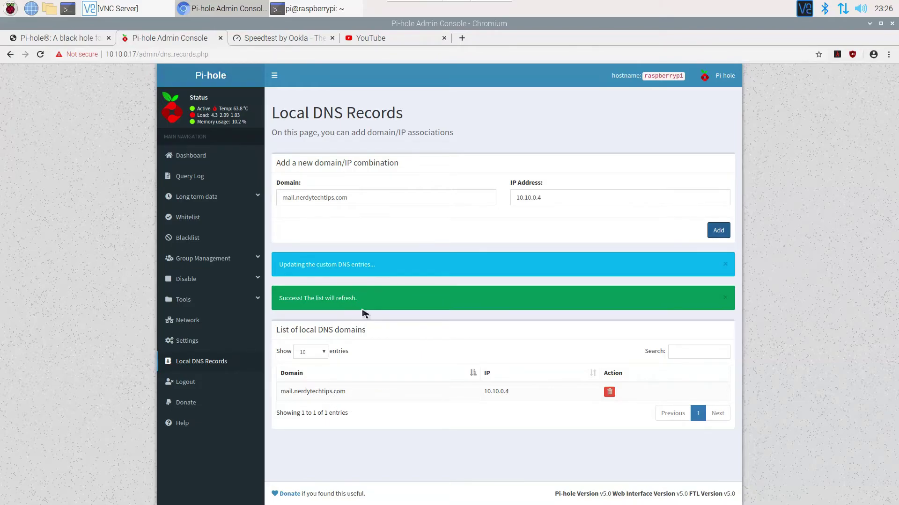
click(206, 157)
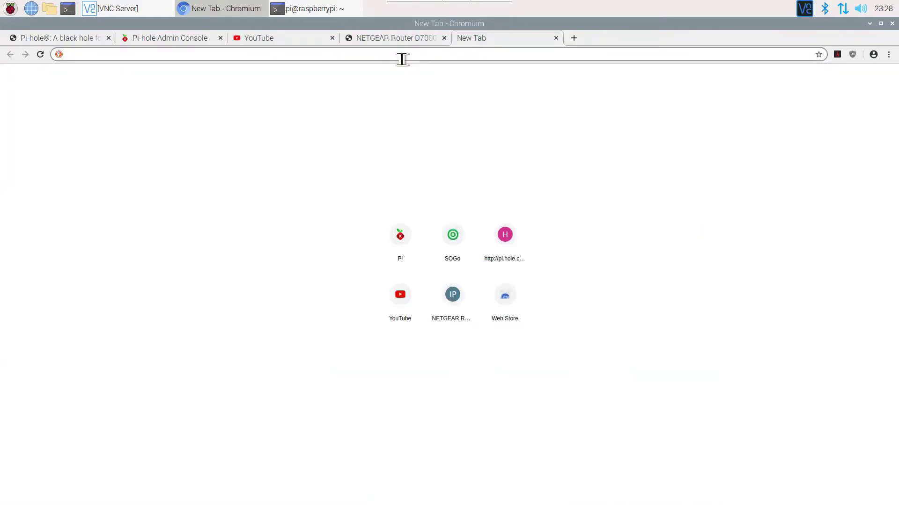
Load mail.nerdytechtips.com in a new tab to confirm the SOGo login page appears.
text(mail)
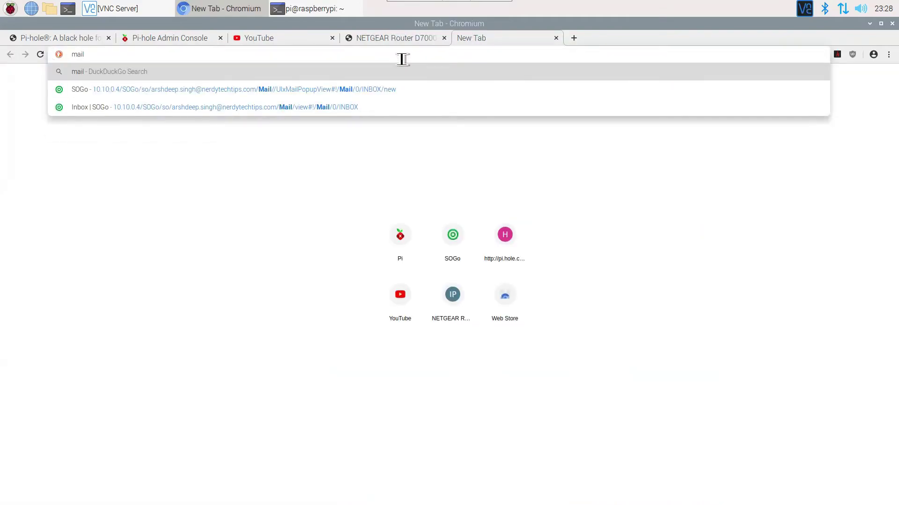
text(.ne)
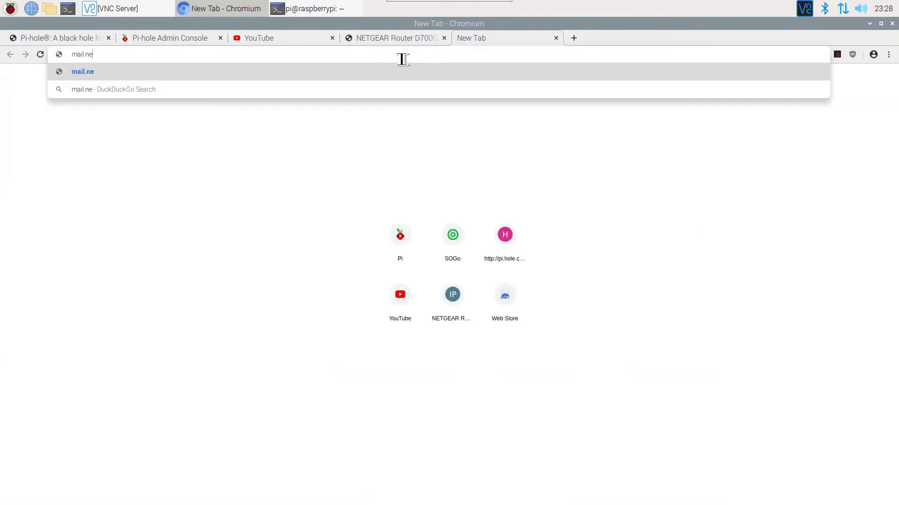
text(rdytec)
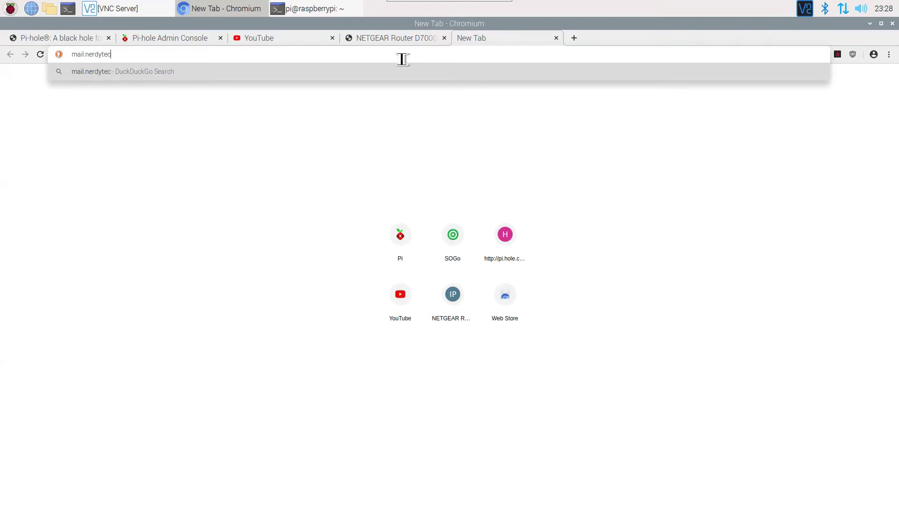
text(htips.com)
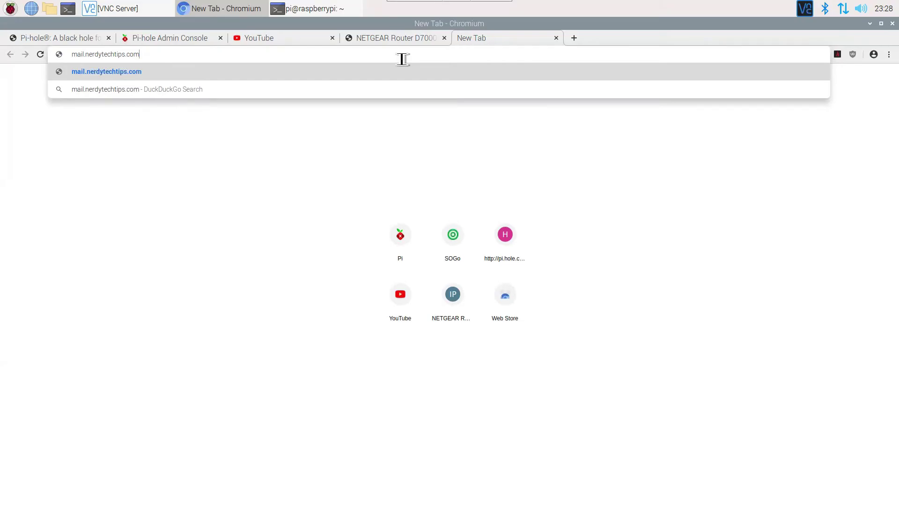
key(Return)
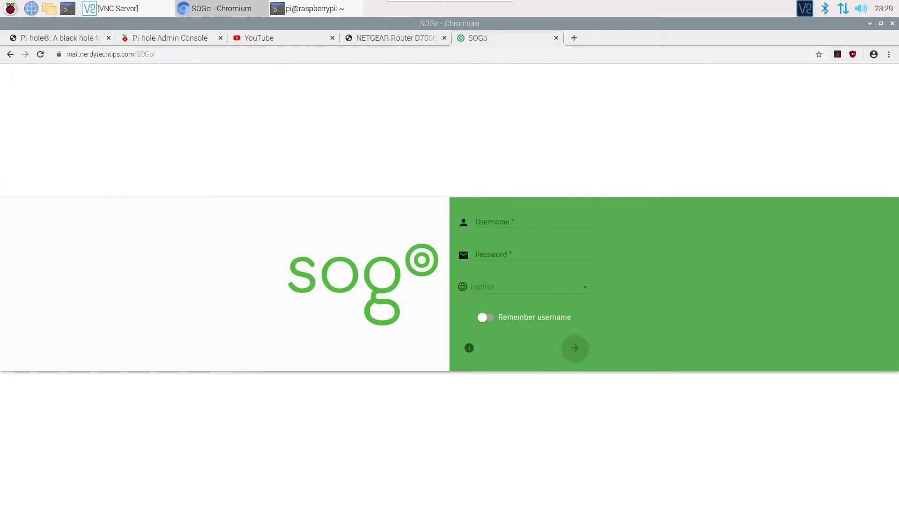
click(184, 42)
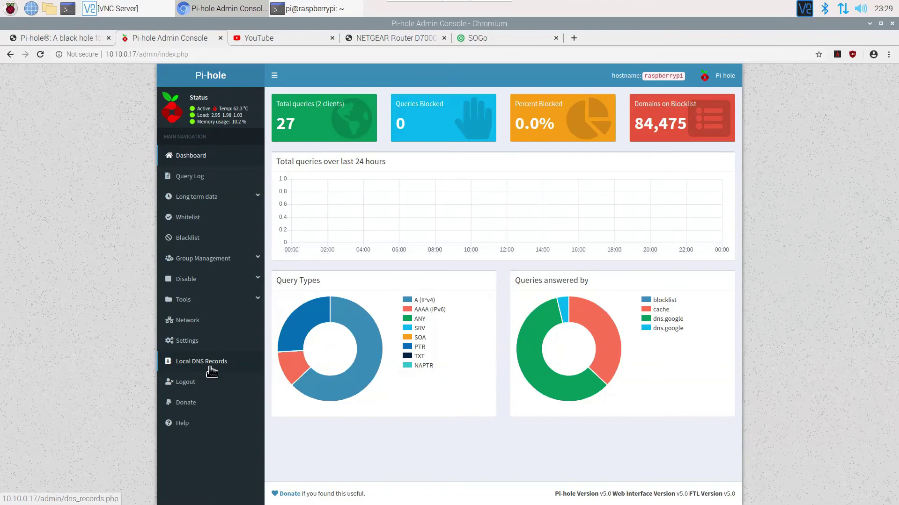
Open Local DNS Records to show the mail.nerdytechtips.com to 10.10.0.4 entry.
click(213, 373)
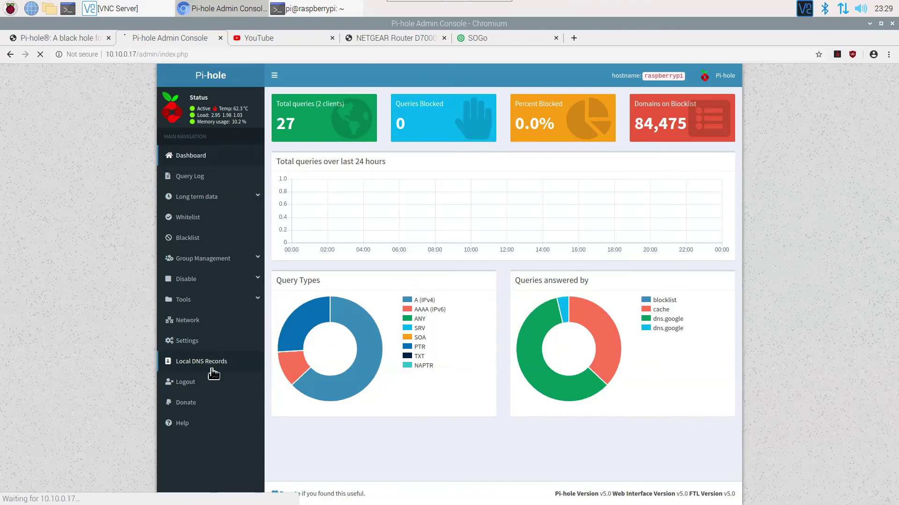